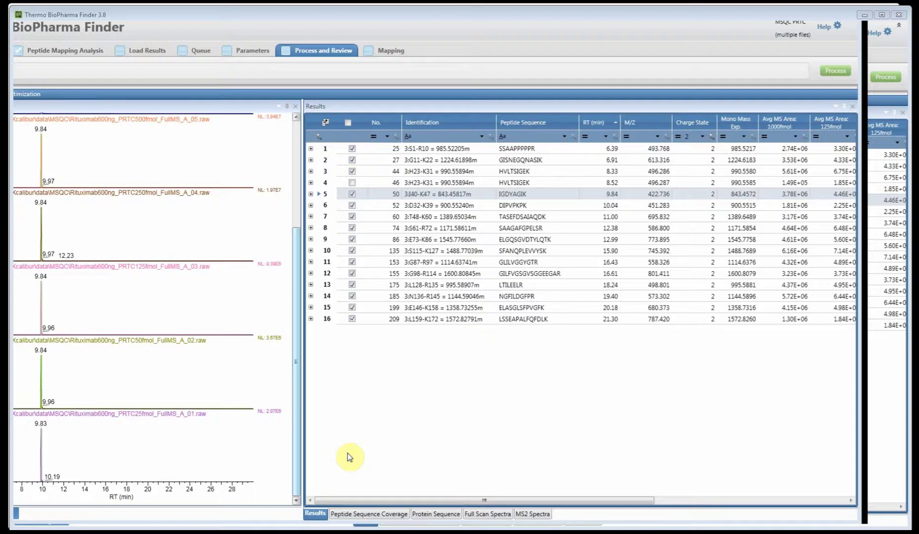
- Zoom the chromatograms to 9.5–11.5 min around the 9.84 min peak and open Select Chromatogram
scroll(348, 411, "up", 3)
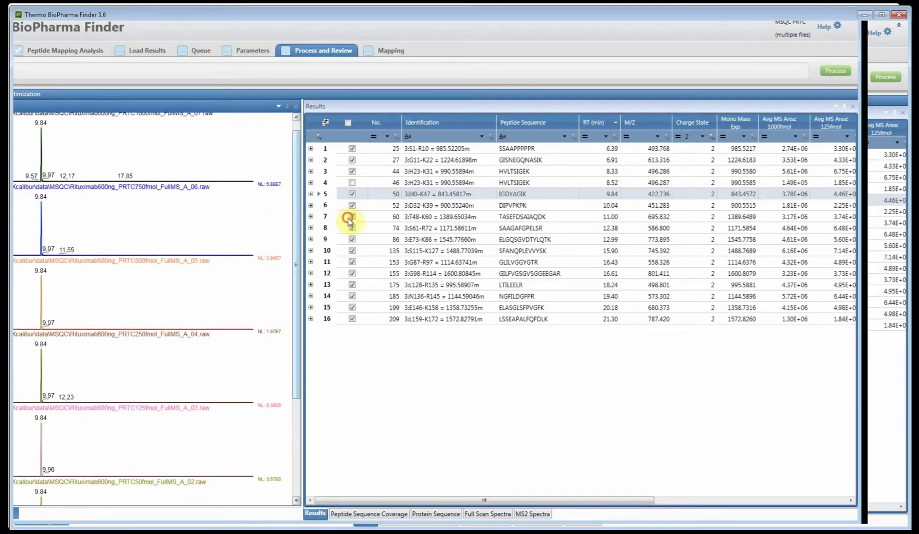
scroll(348, 221, "up", 1)
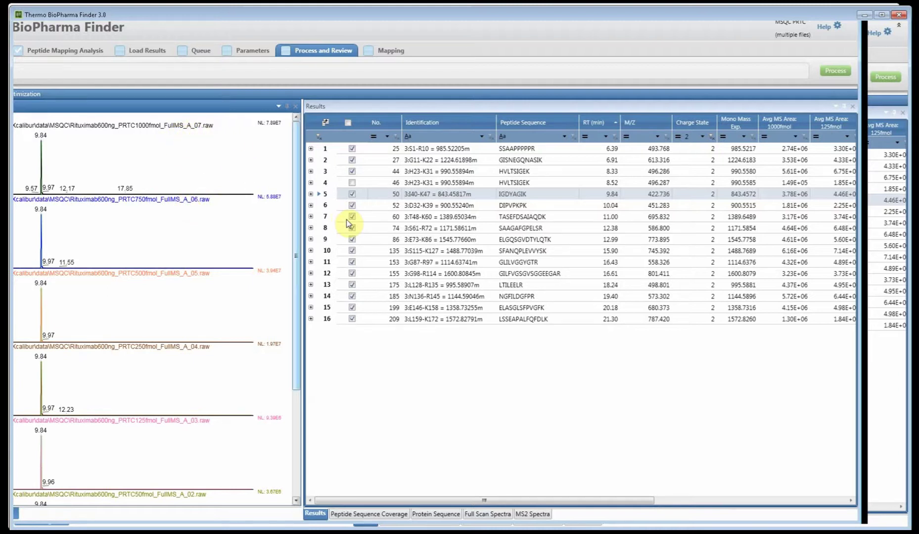
scroll(342, 292, "down", 4)
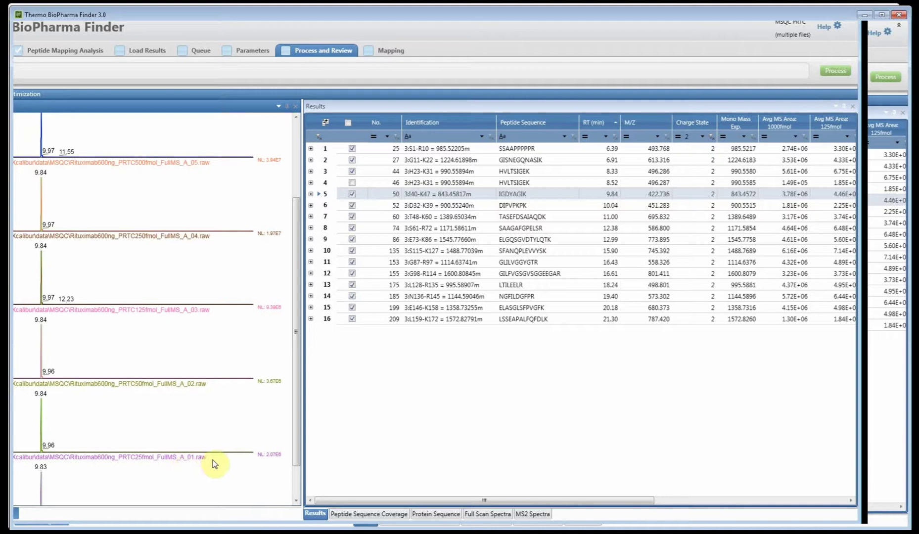
scroll(343, 458, "down", 2)
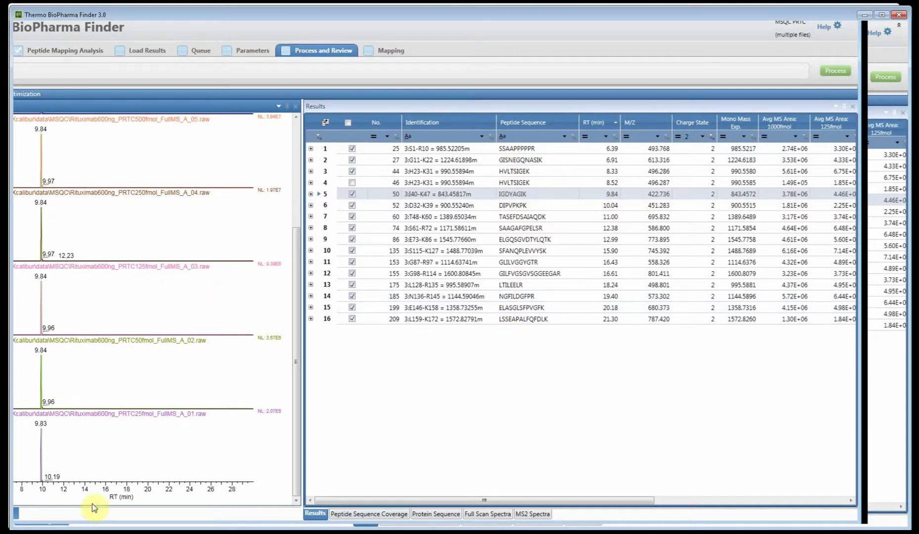
left_click_drag(83, 498, 197, 494)
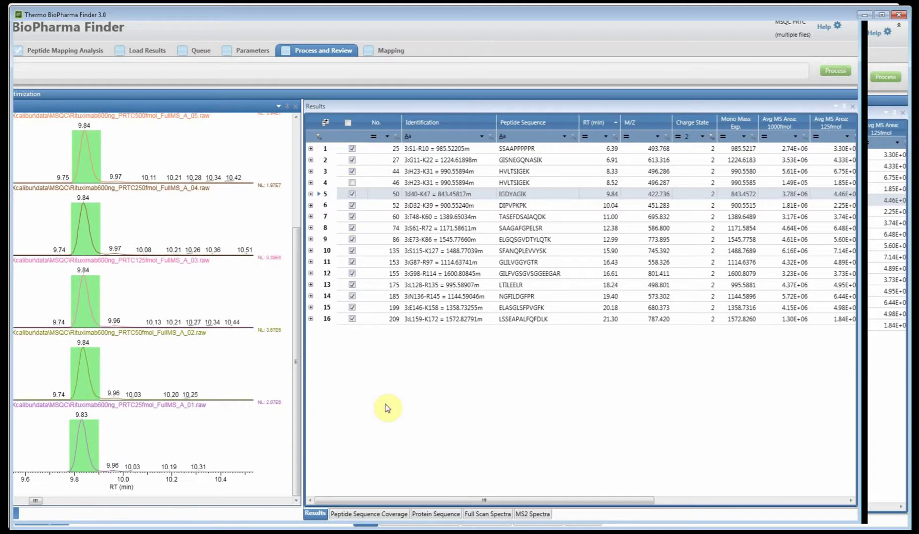
scroll(351, 395, "up", 3)
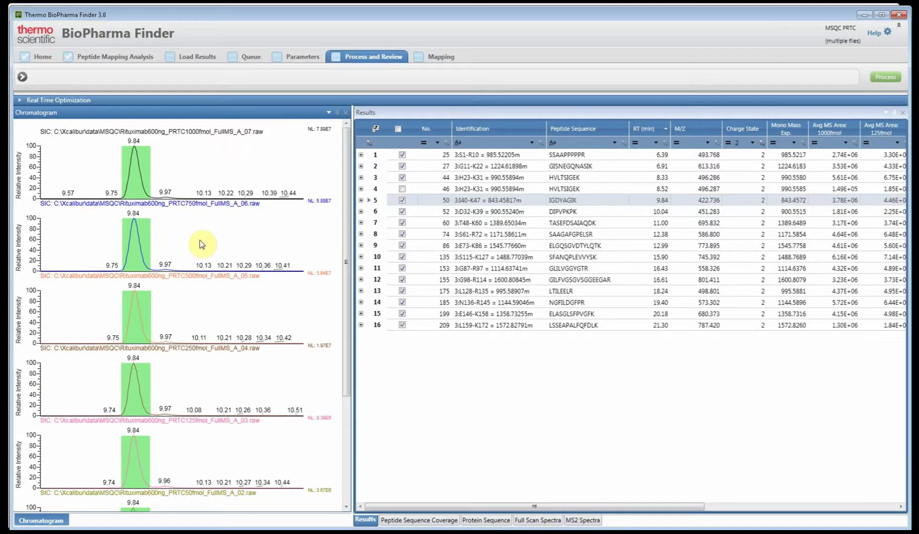
double_click(200, 244)
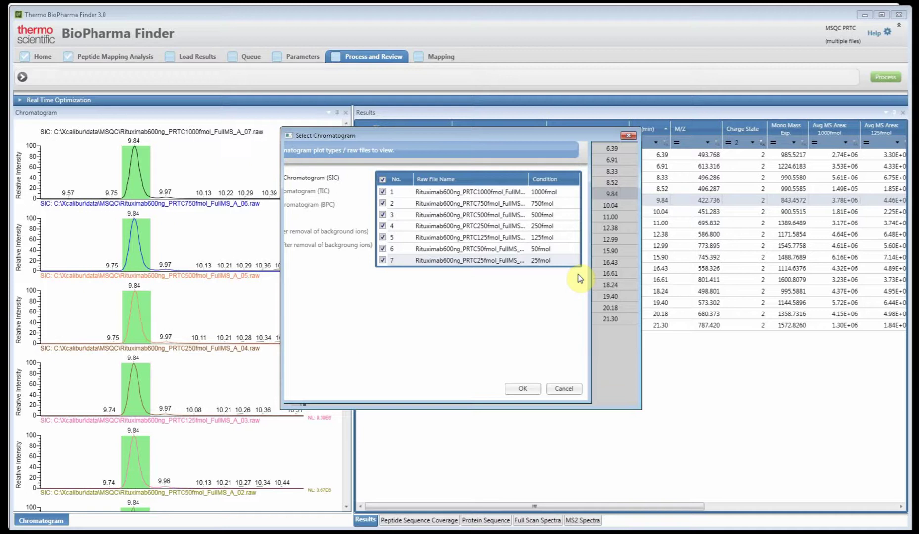
- Dismiss Select Chromatogram, select SSAAPPPPPR in Results, and scroll the table right to Protein
left_click(620, 395)
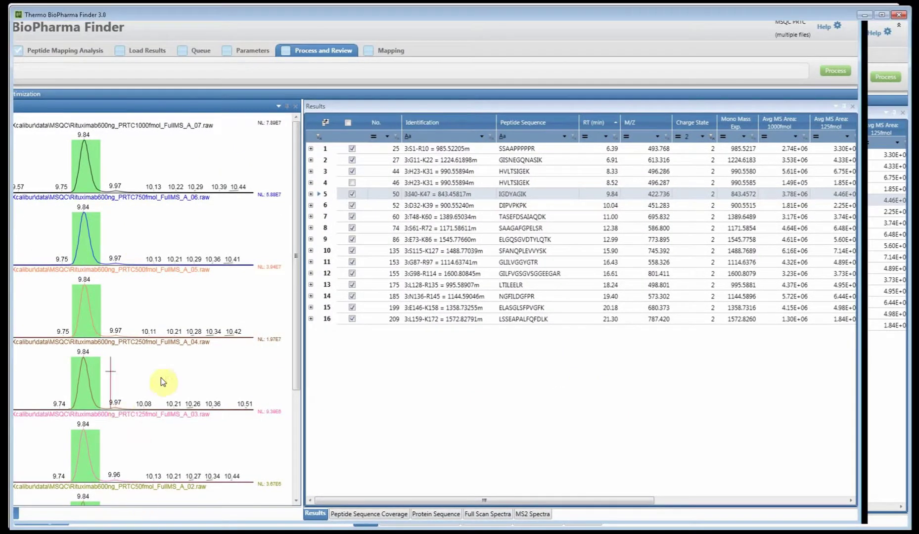
scroll(161, 379, "down", 3)
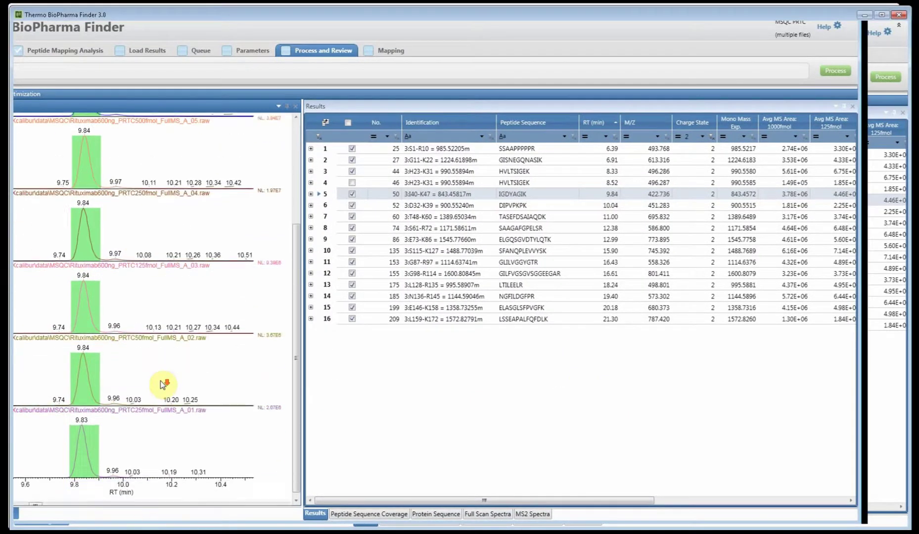
left_click(472, 155)
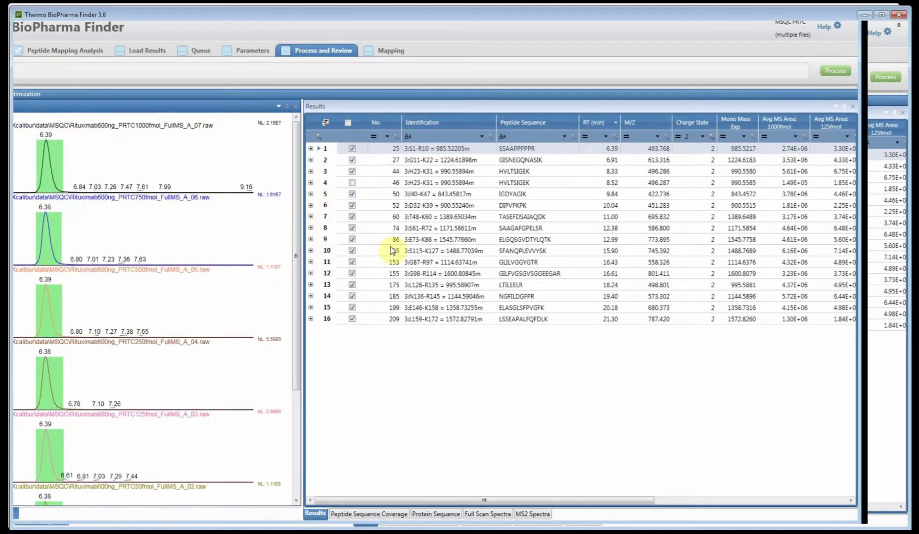
left_click_drag(472, 499, 715, 509)
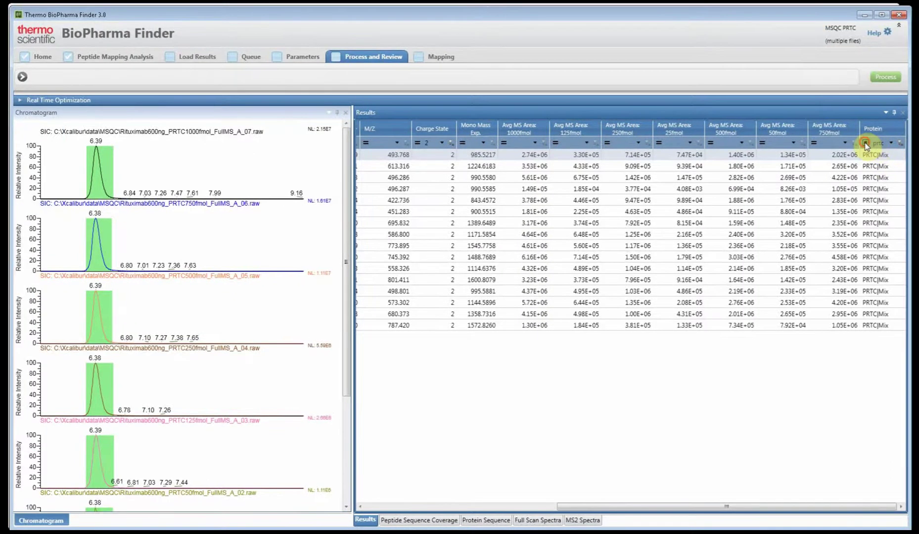
- Filter Results to the prtc protein, scroll back left and select the first peptide
left_click(866, 144)
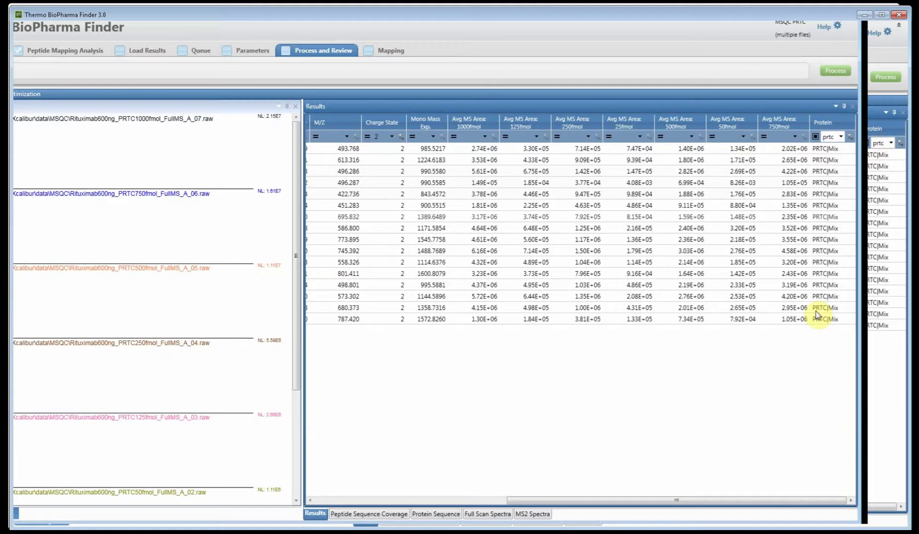
left_click_drag(809, 511, 527, 512)
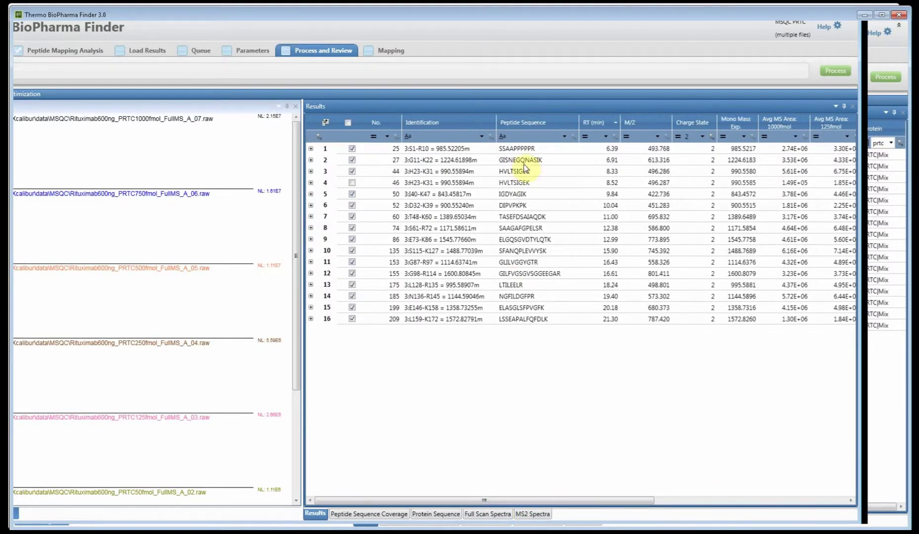
left_click(420, 148)
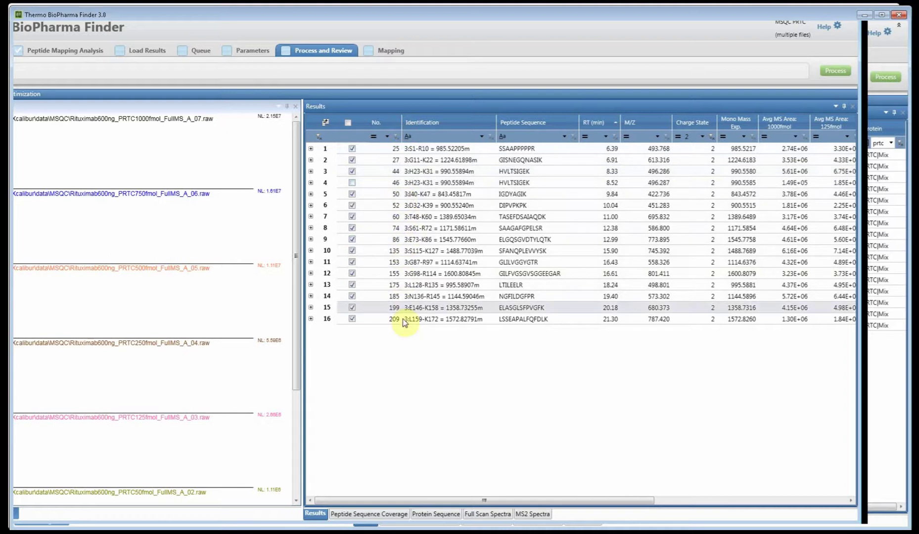
- Export the peptides with Isotope Count 4 in Chromeleon format as MSQC PRTC.bpf
left_click_drag(444, 236, 274, 287)
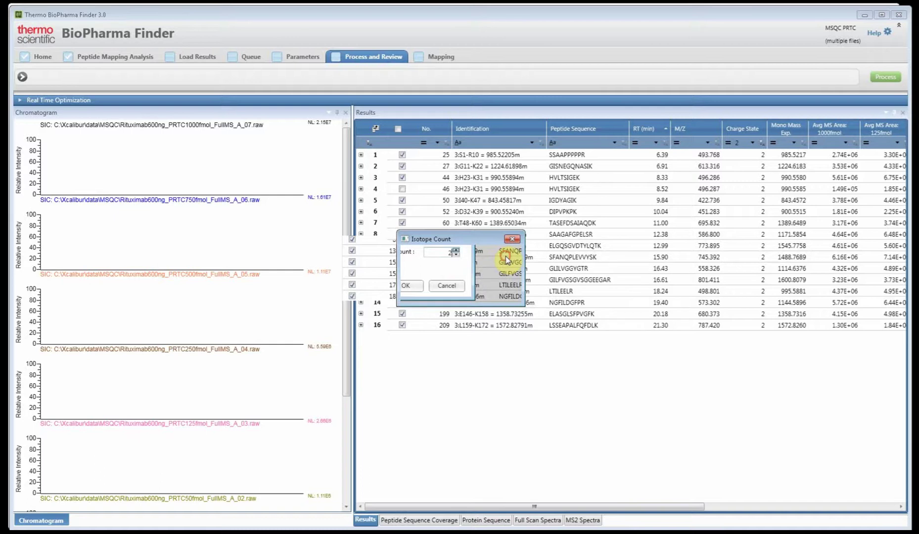
key("BackSpace")
type("4")
left_click(451, 293)
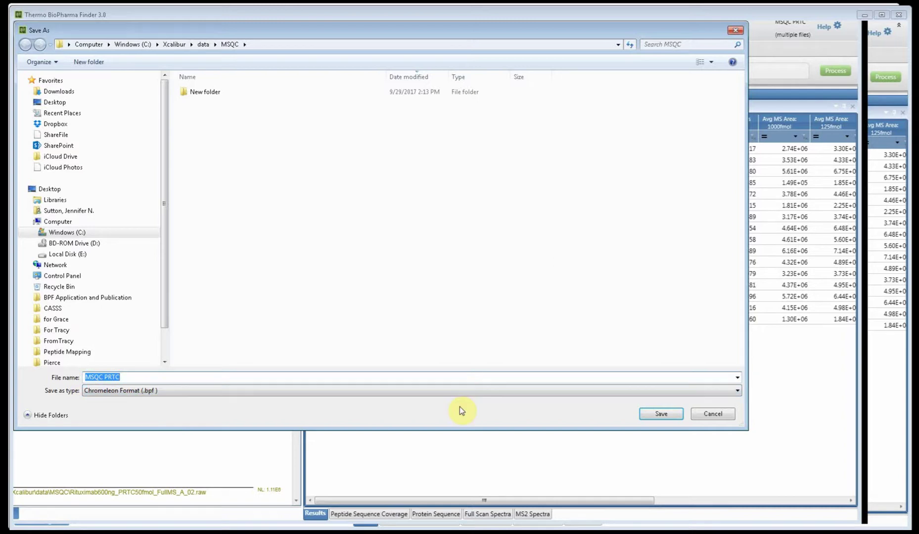
left_click(662, 415)
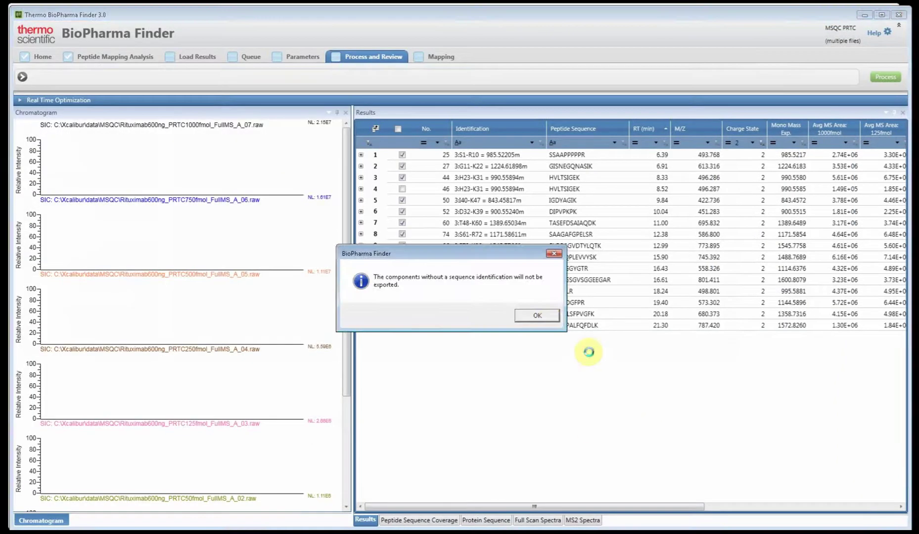
left_click(537, 315)
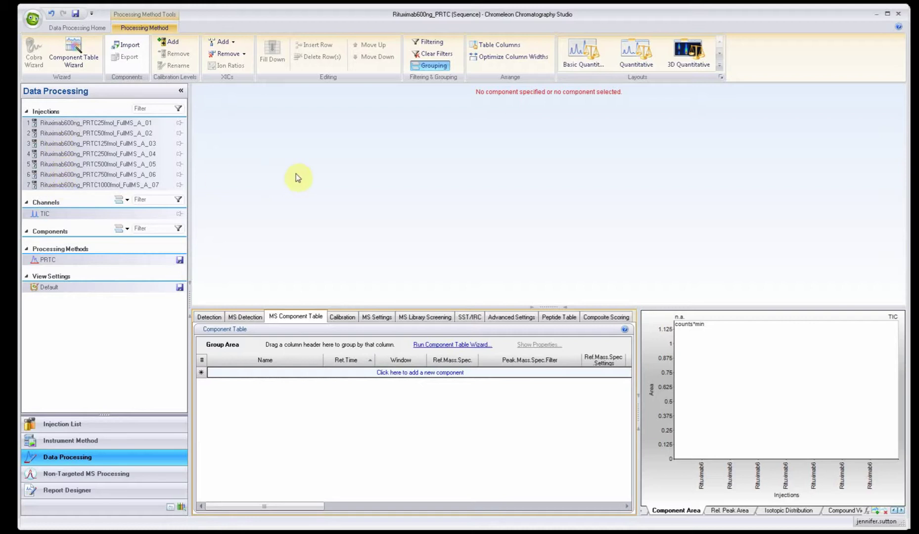
- Import the BioPharma Finder peptide list MSQC PRTC.bpf into the Compound Data Import dialog
left_click(275, 319)
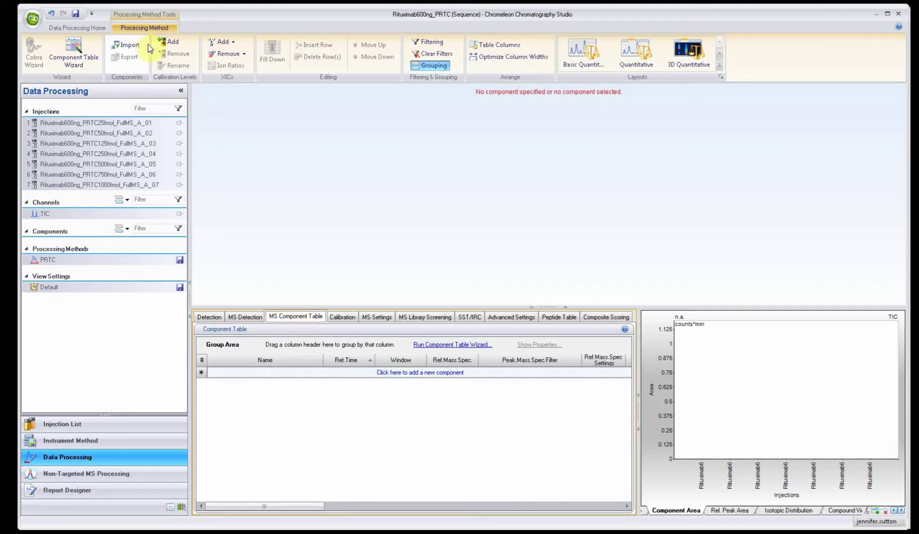
left_click(130, 46)
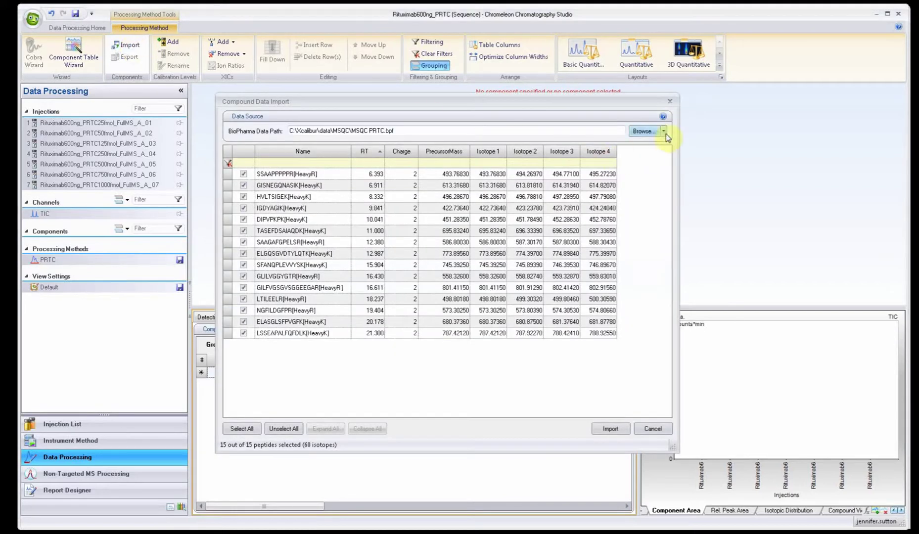
left_click(664, 131)
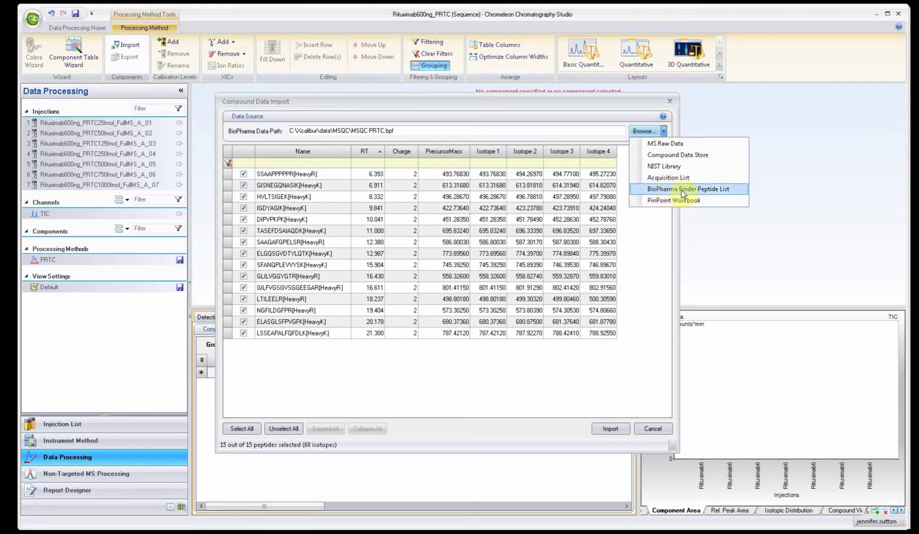
left_click(710, 192)
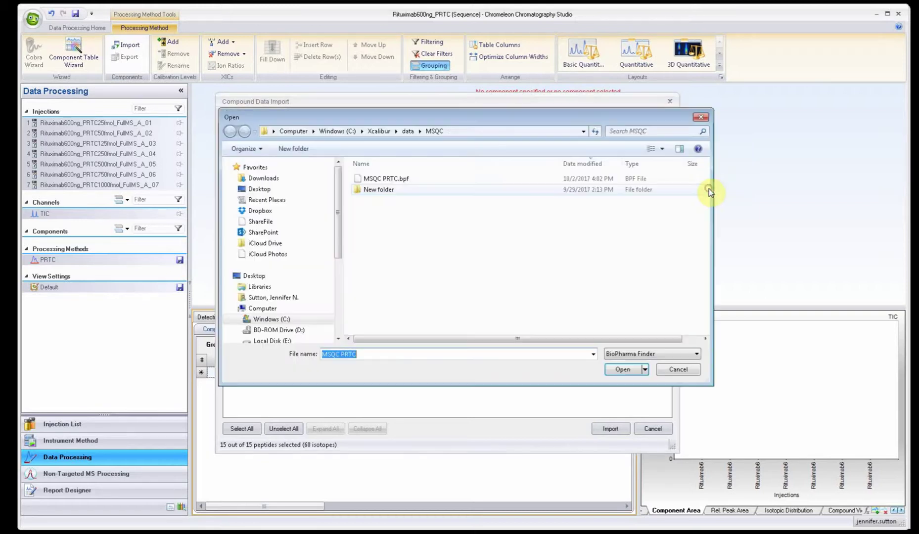
left_click(389, 182)
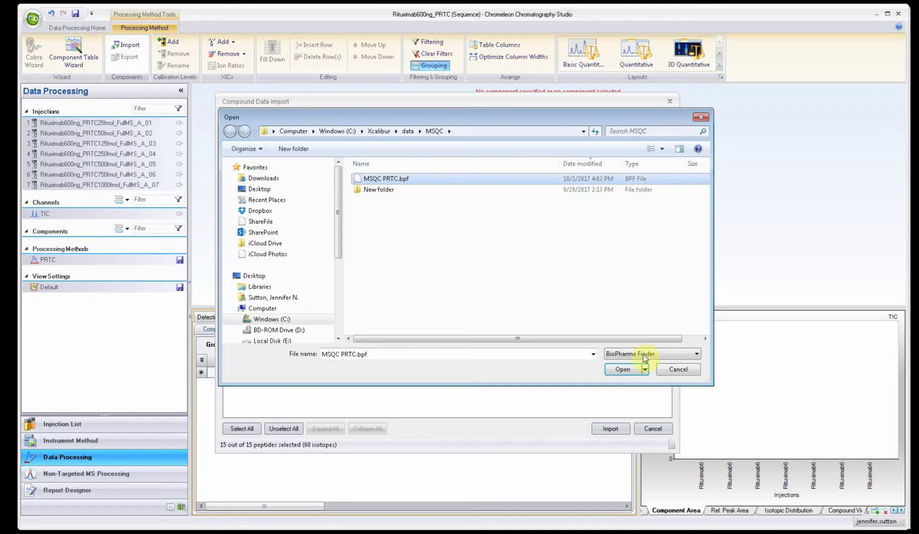
left_click(622, 370)
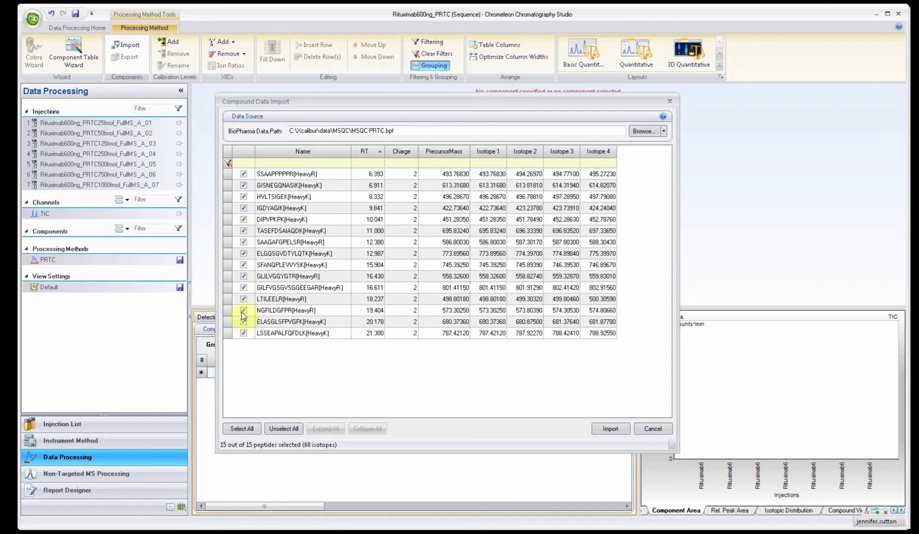
- Import the checked PRTC peptides into the MS Component Table
left_click(610, 429)
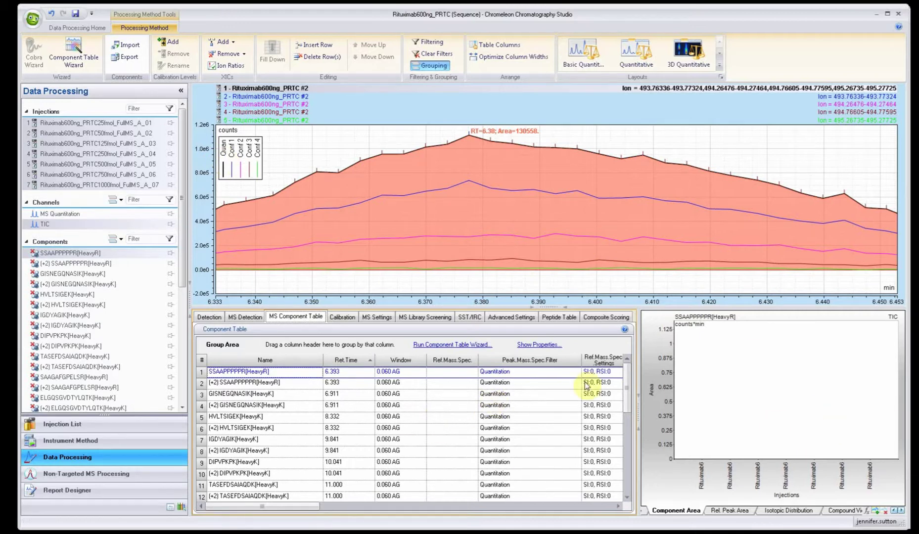
- Change the first component's window from 0.060 to 1.000 and copy it to all components
left_click(390, 375)
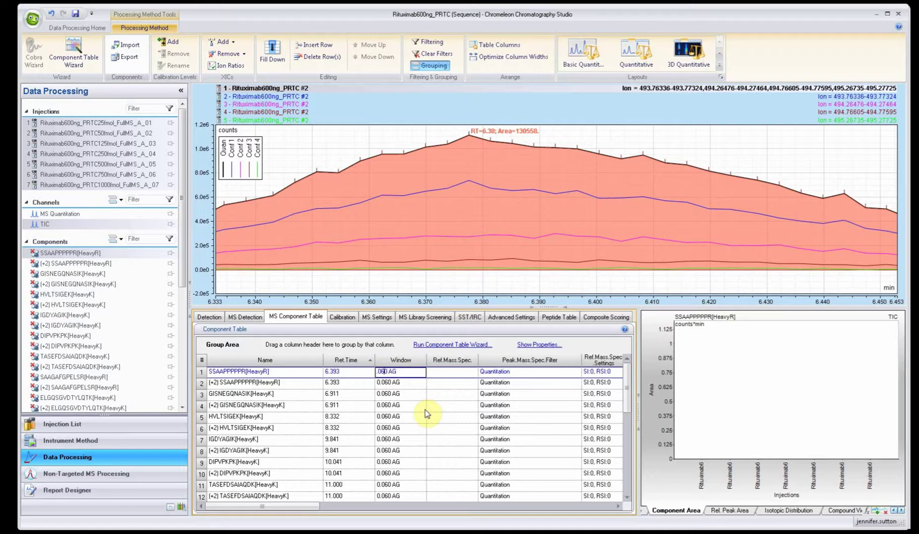
key("Escape")
key("Left")
key("Left")
key("Left")
key("Left")
key("Left")
key("Left")
key("Left")
key("shift+Right")
key("shift+Right")
key("shift+Right")
key("shift+Right")
key("shift+Right")
type("1.000")
key("Return")
right_click(400, 373)
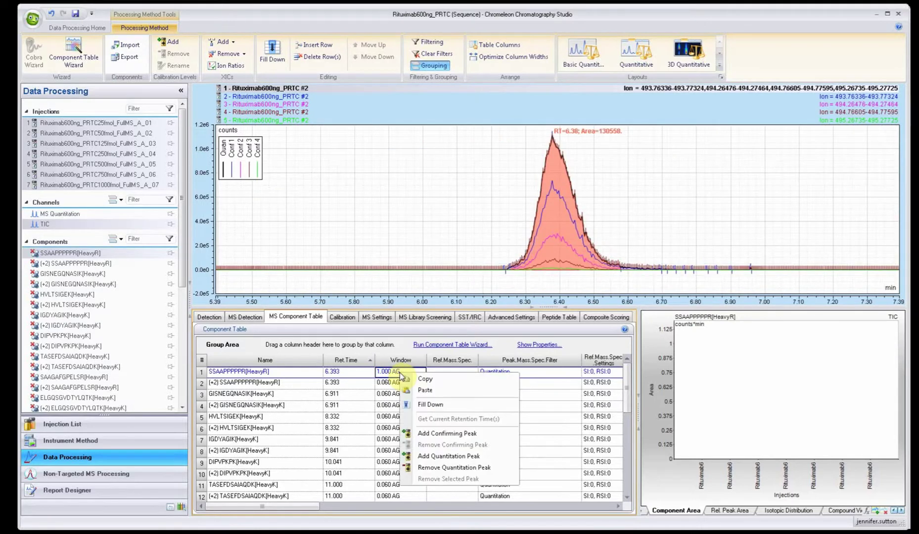
left_click(423, 404)
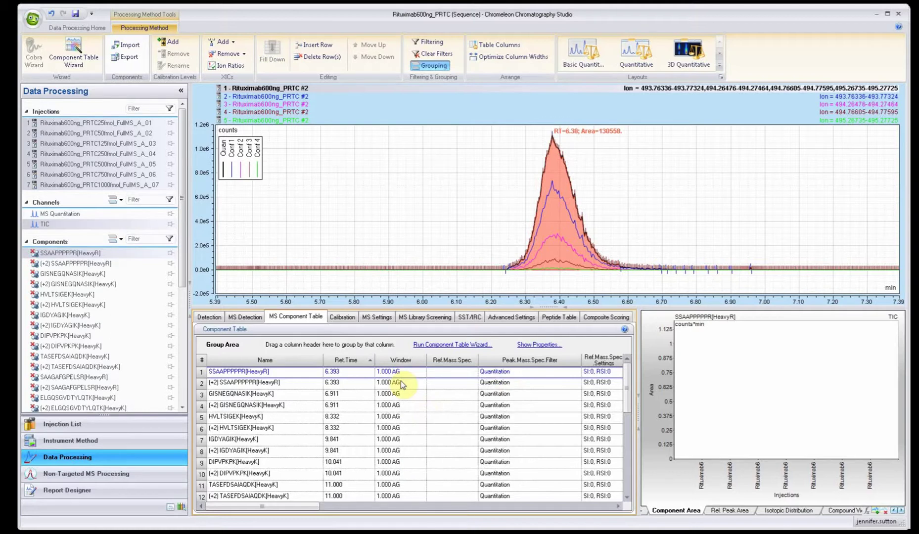
- Scroll back to the top and select SSAAPPPPPR[HeavyR] to view its traces
scroll(396, 469, "down", 6)
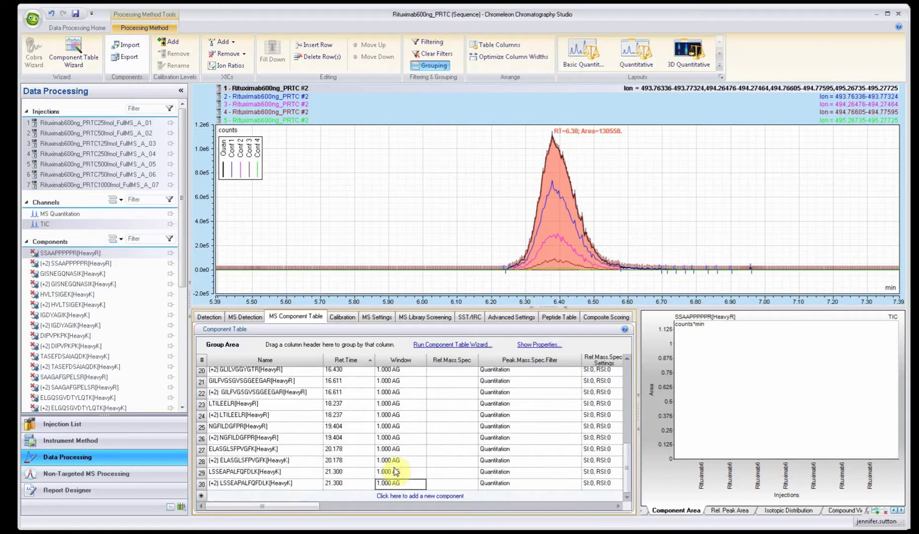
scroll(395, 470, "up", 7)
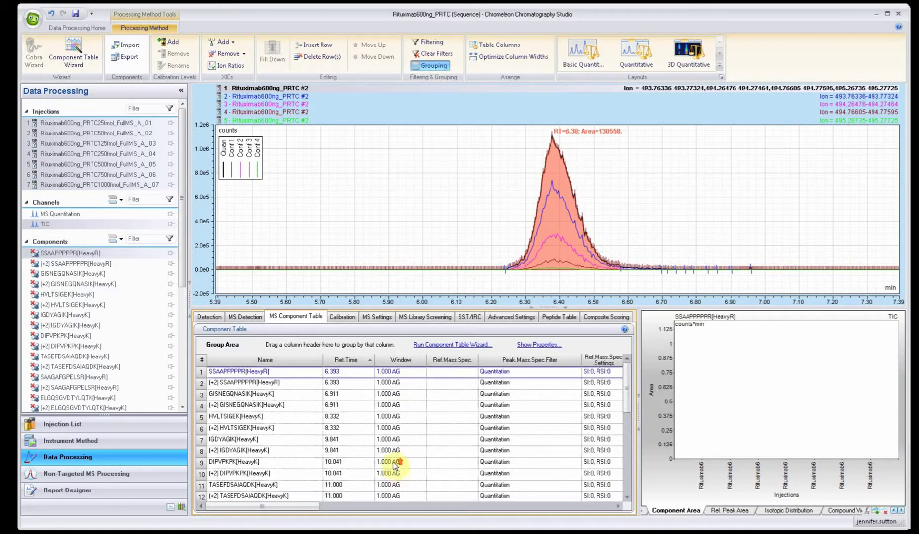
left_click(264, 371)
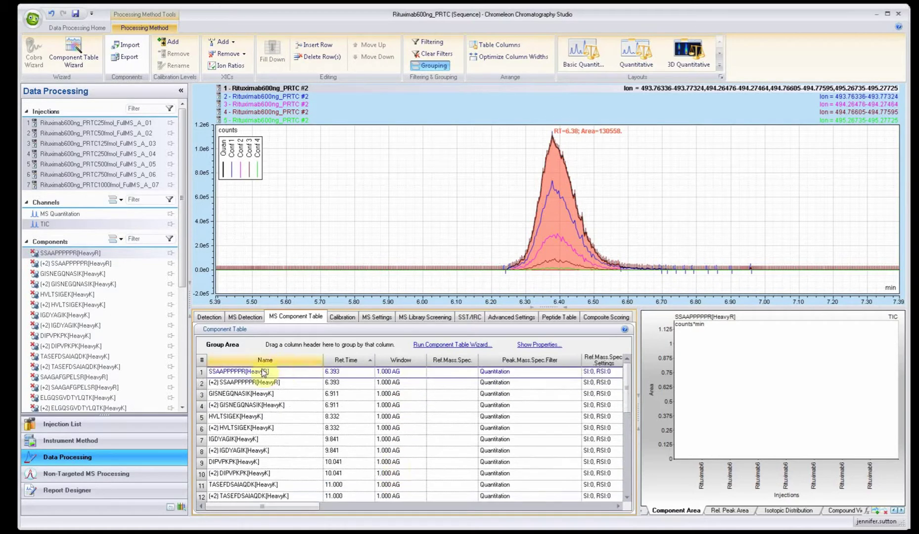
- Show the isotopic distribution chart, widen its pane and select SSAAPPPPPR[HeavyR]
left_click(770, 512)
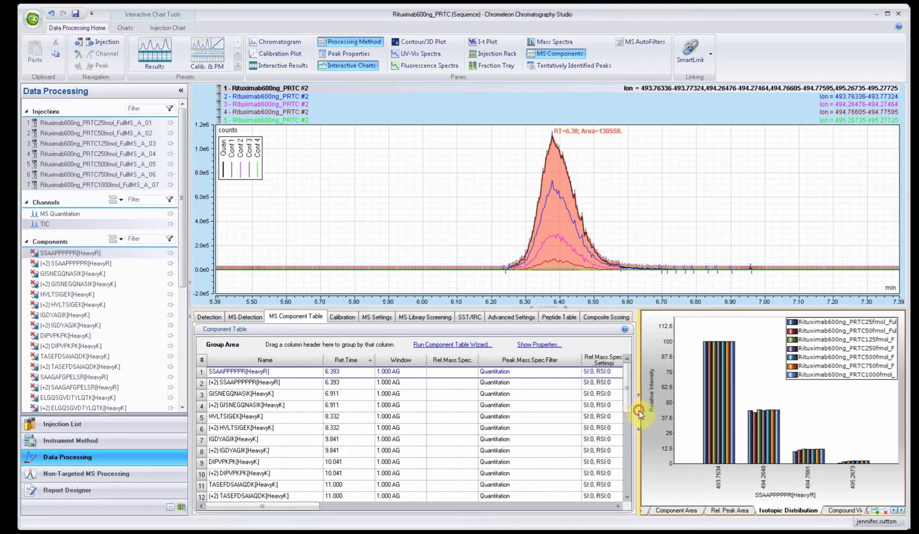
left_click_drag(638, 411, 625, 412)
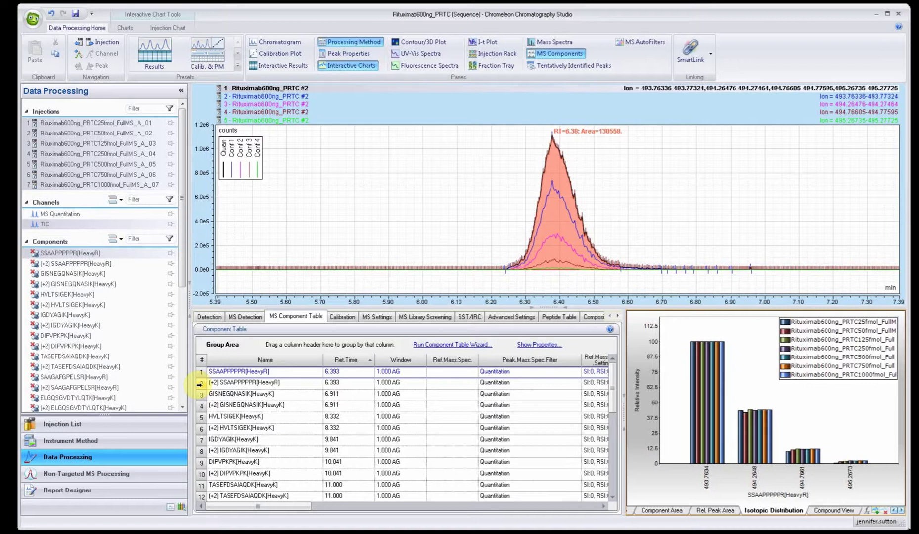
left_click(201, 371)
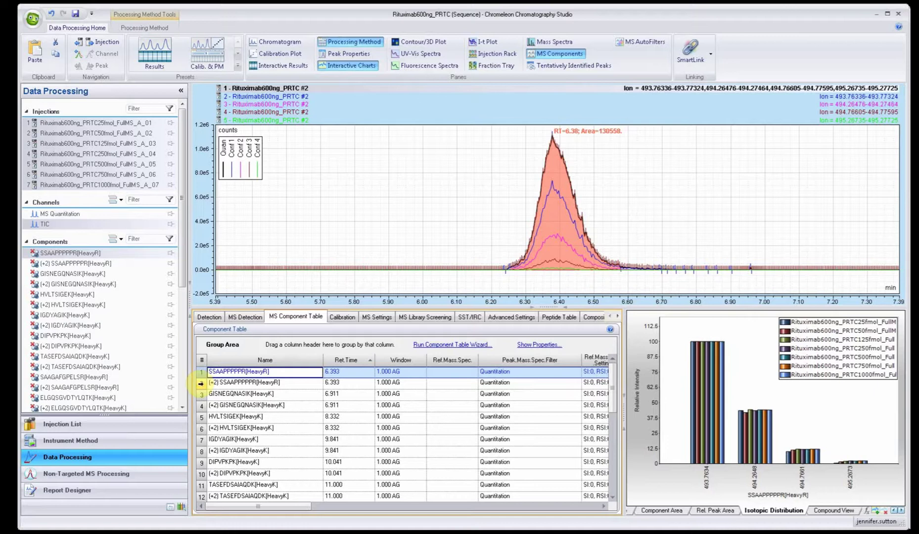
- View isotopes of (+2) SSAAPPPPPR[HeavyR], then load (+2) GISNEGQNASIK[HeavyK]
left_click(200, 383)
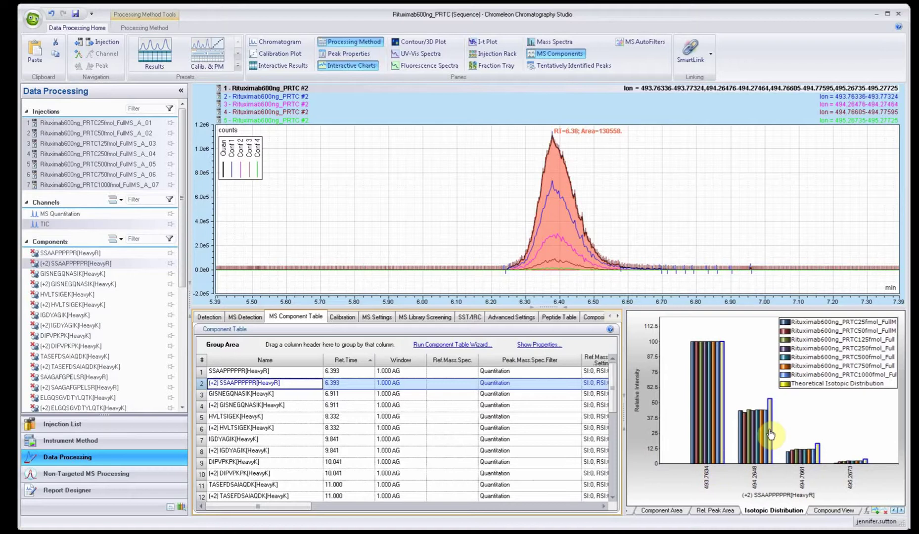
left_click(200, 407)
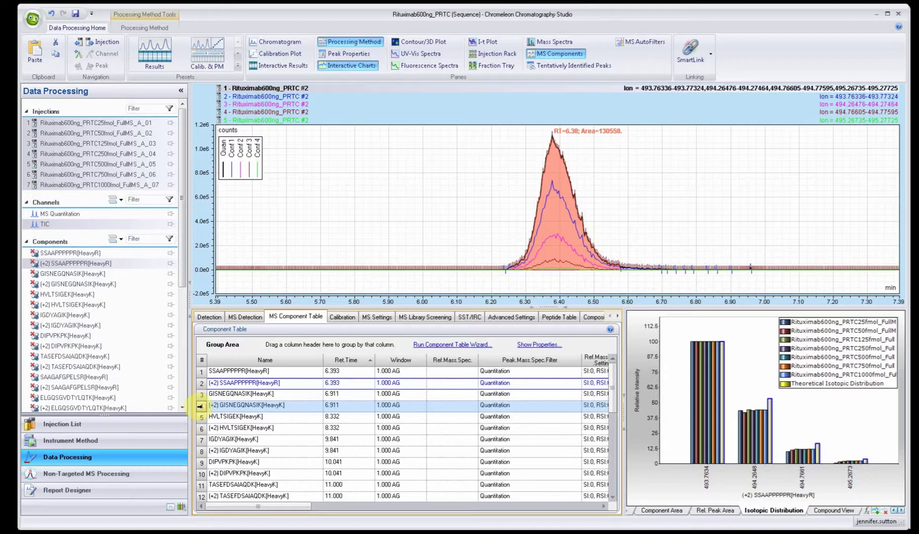
left_click(212, 409)
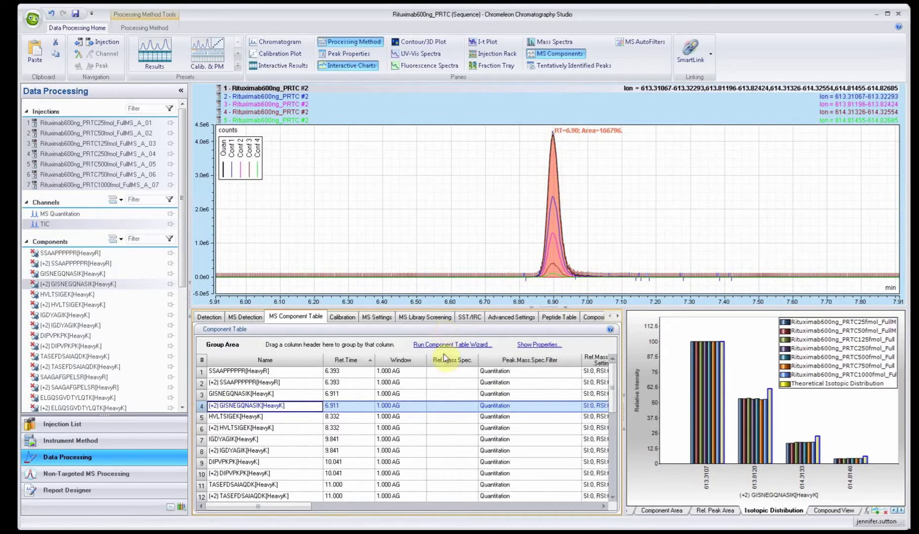
- Show the component area plot, switch to injection 1's TIC channel, then view relative peak area
left_click(673, 511)
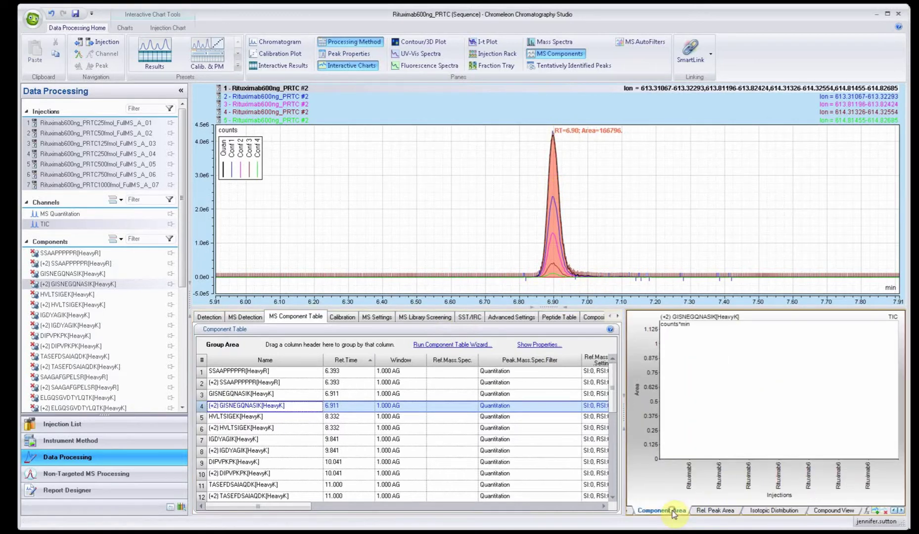
left_click(55, 123)
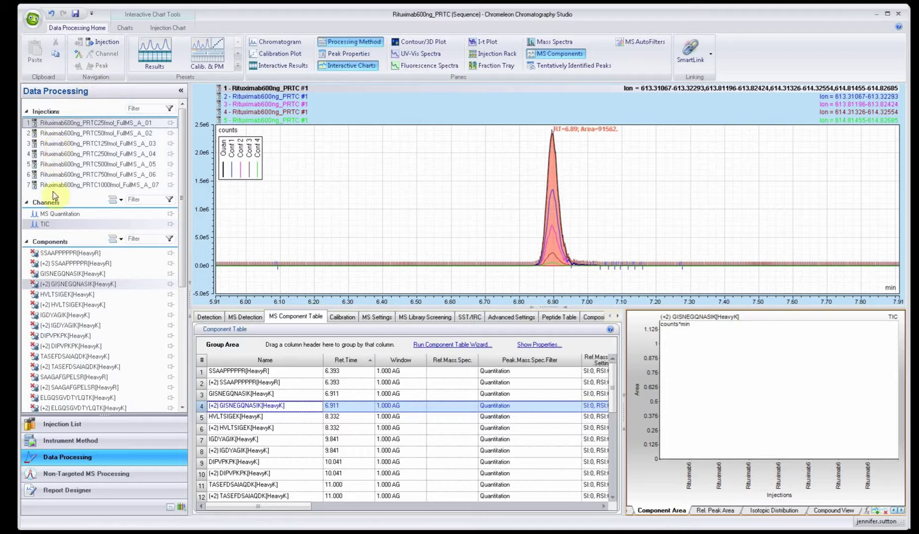
left_click(42, 225)
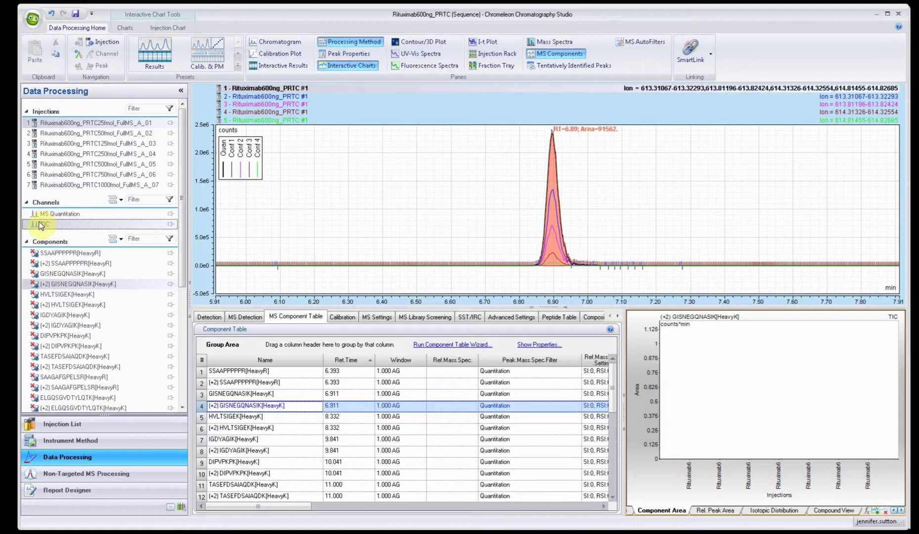
left_click(725, 511)
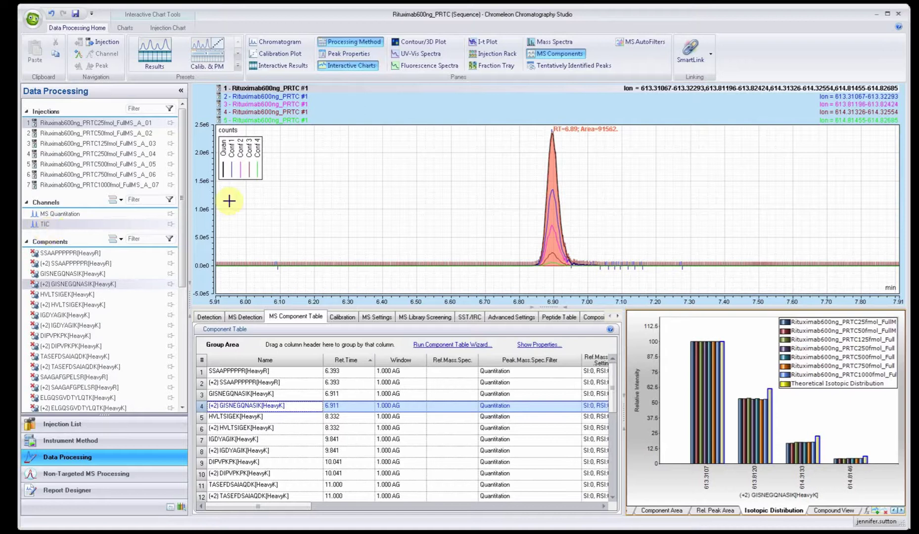
- Toggle Interactive Charts off and on, then widen the chromatogram beside the isotopic distribution chart
left_click(351, 66)
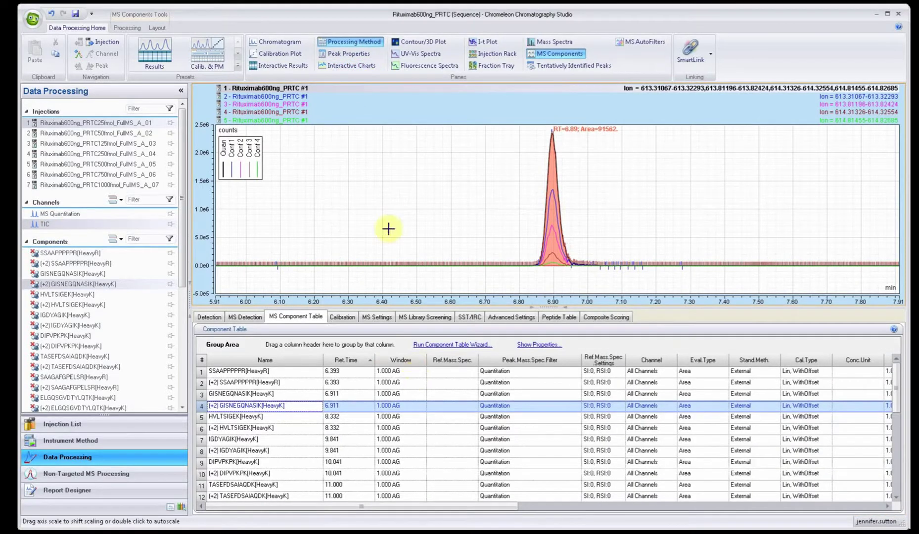
left_click(341, 64)
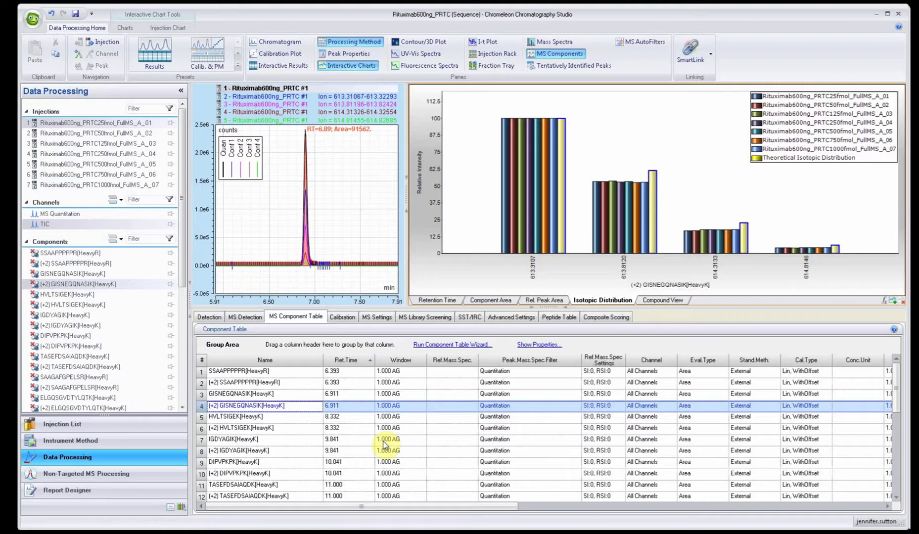
left_click_drag(406, 194, 548, 208)
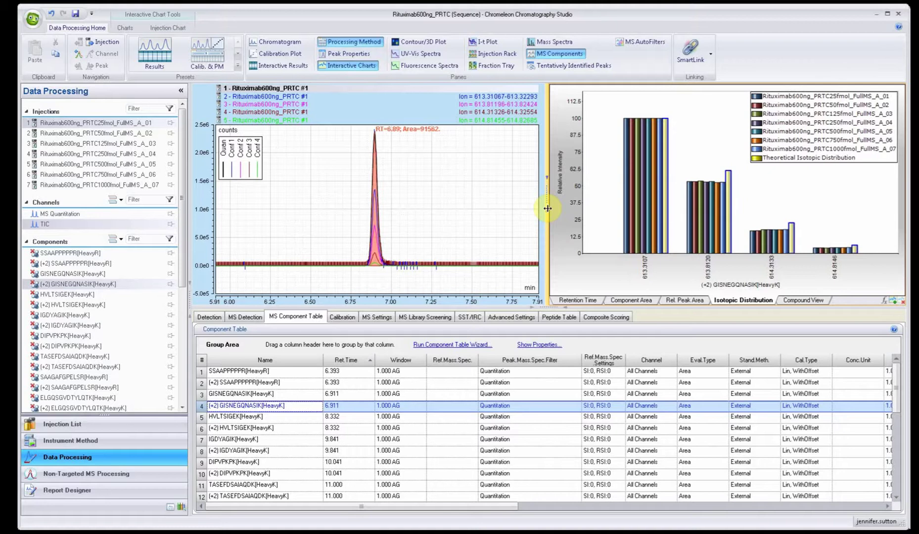
- Switch to the MS Quantitation channel to show component scoring and select SAAGAFGPELSR[HeavyR]
left_click(40, 218)
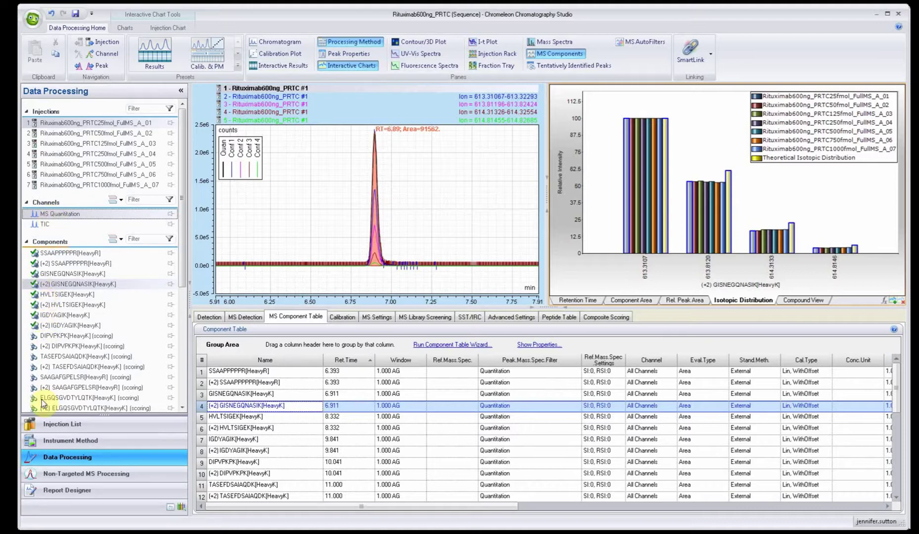
left_click(42, 255)
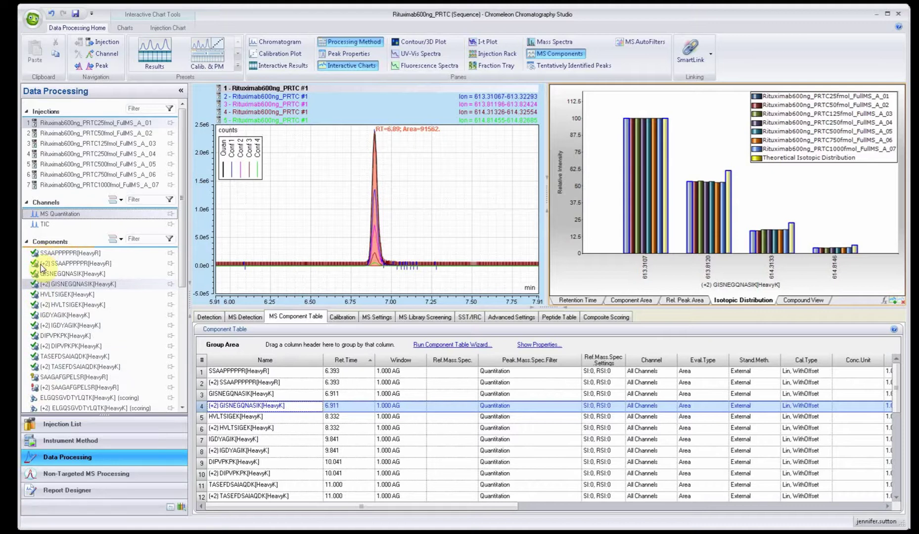
left_click(39, 378)
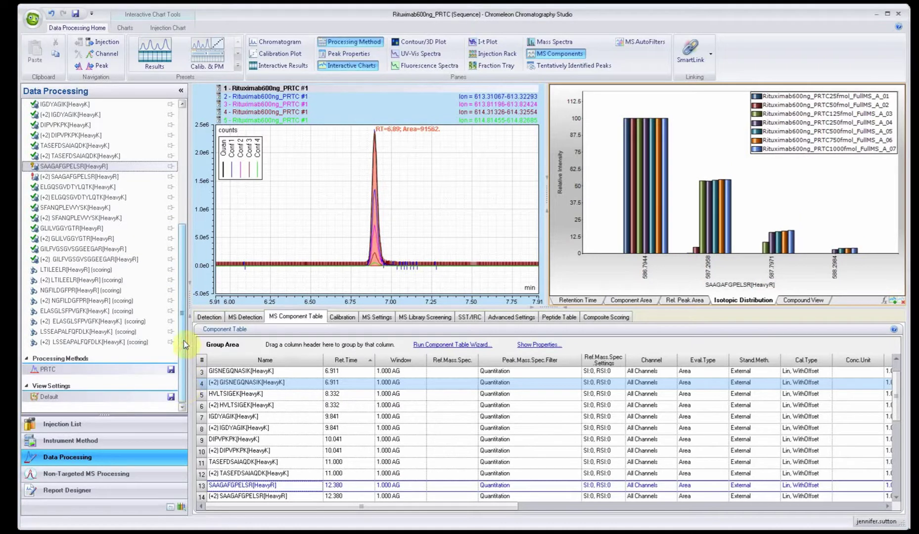
left_click_drag(184, 340, 183, 148)
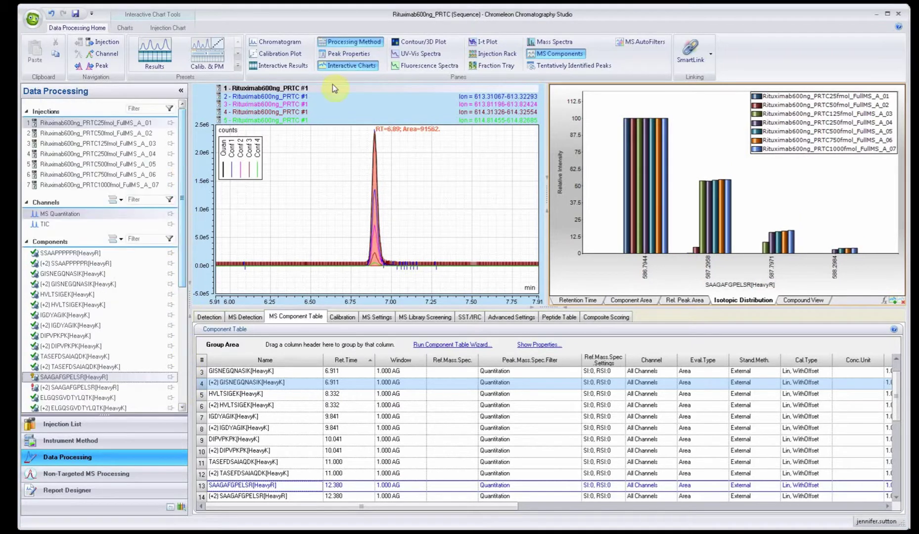
- Turn off Interactive Charts so SAAGAFGPELSR[HeavyR]'s chromatogram fills the full width
left_click(329, 66)
left_click_drag(182, 192, 181, 277)
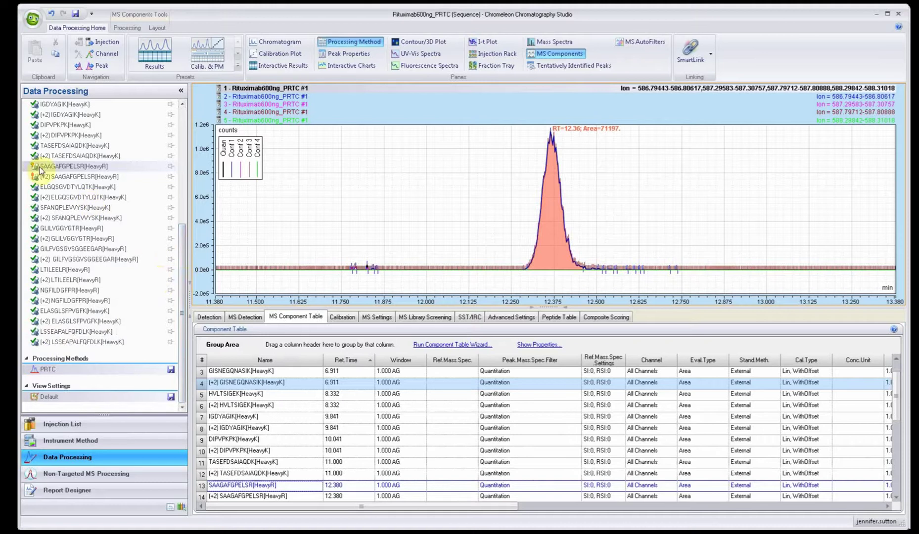
left_click(179, 279)
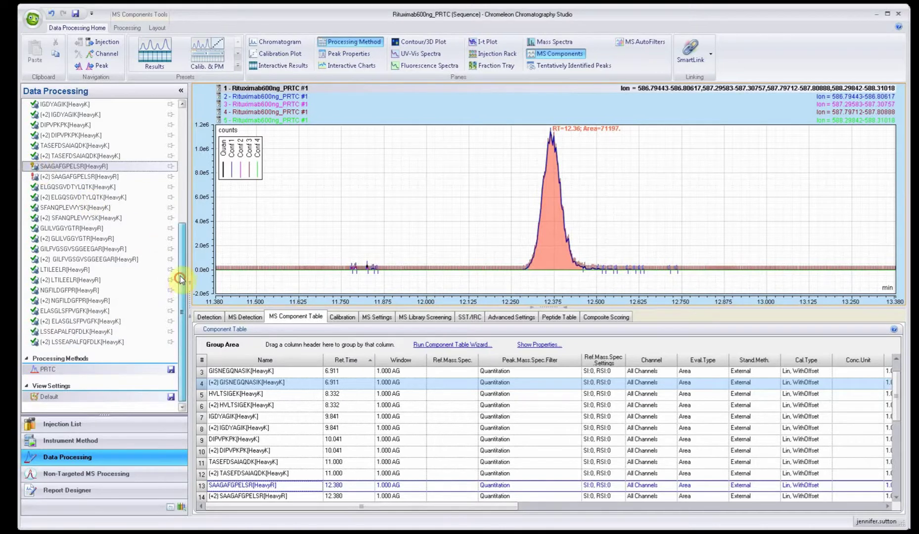
left_click_drag(179, 279, 181, 191)
- On the TIC channel, show the (+2) SAAGAFGPELSR[HeavyR] isotopic distribution for the 50 fmol injection
left_click(40, 176)
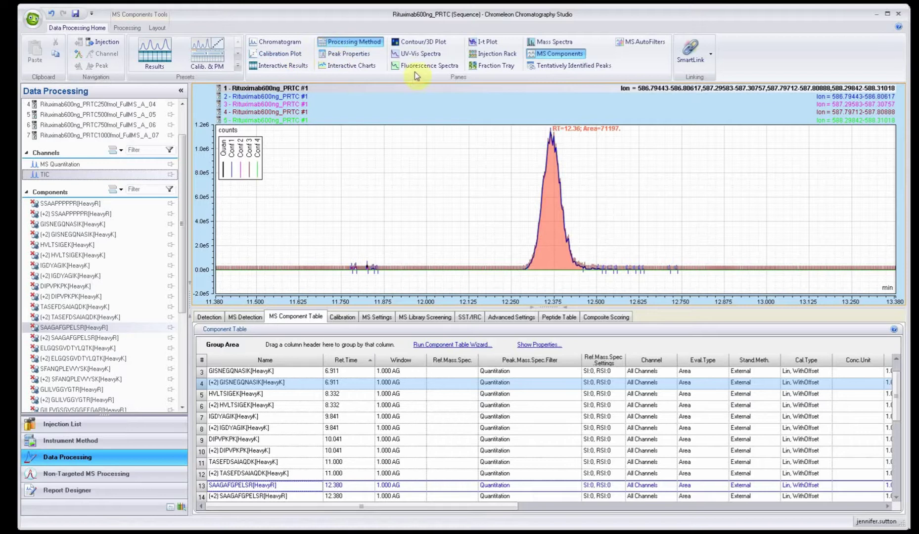
left_click(353, 66)
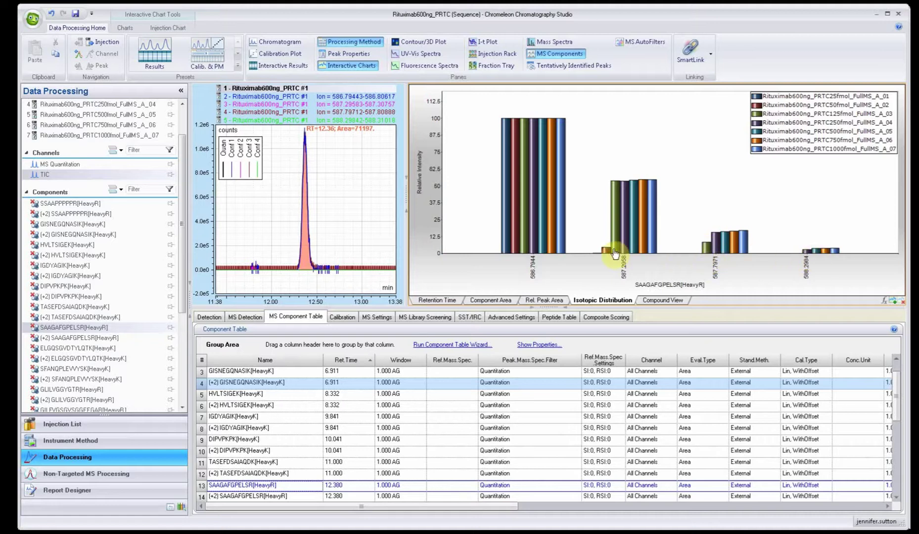
left_click_drag(181, 168, 180, 134)
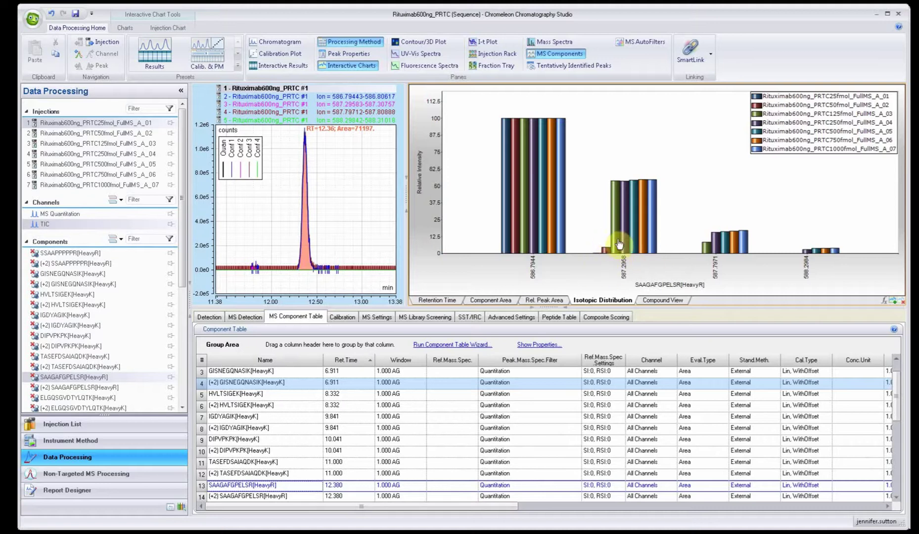
left_click(43, 388)
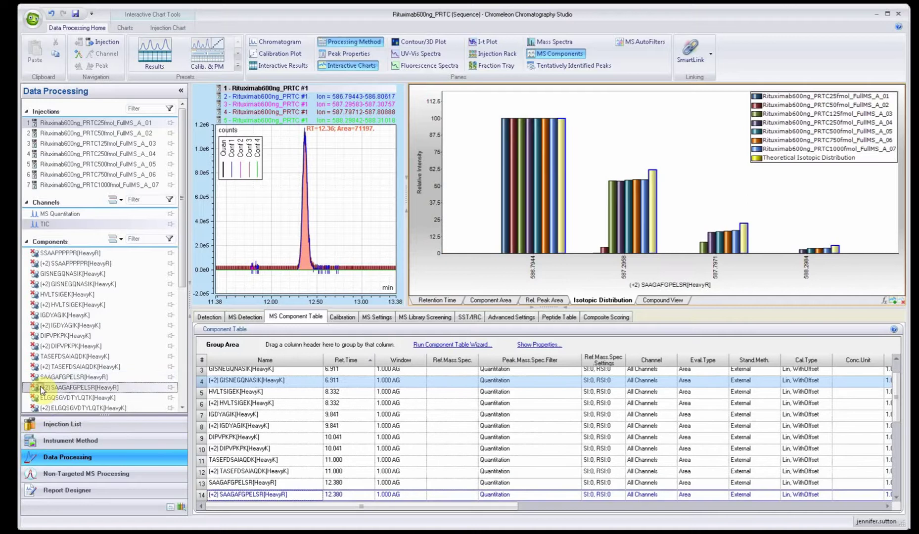
left_click(87, 134)
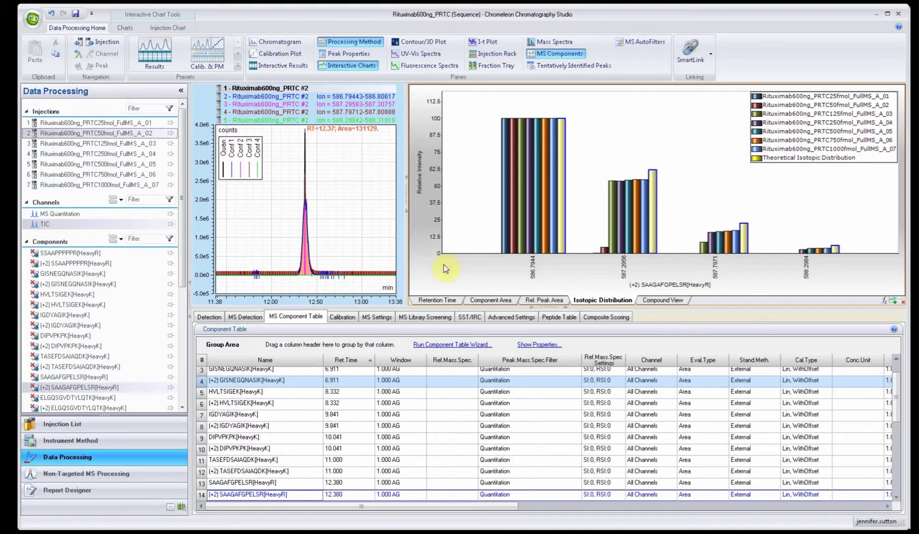
- Plot MS Quantitation component areas for HVLTSIGEK[HeavyK], then IGDYAGIK[HeavyK]
left_click(488, 300)
left_click(53, 214)
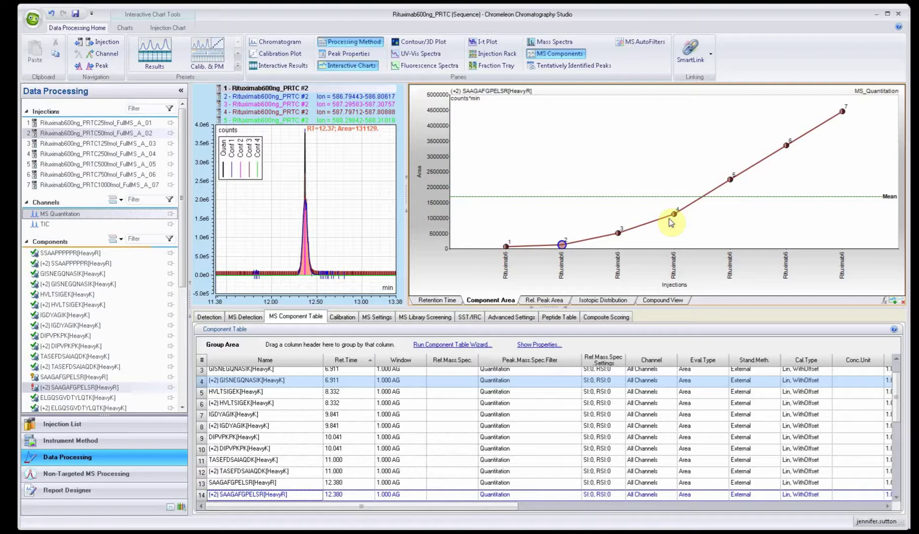
left_click(202, 391)
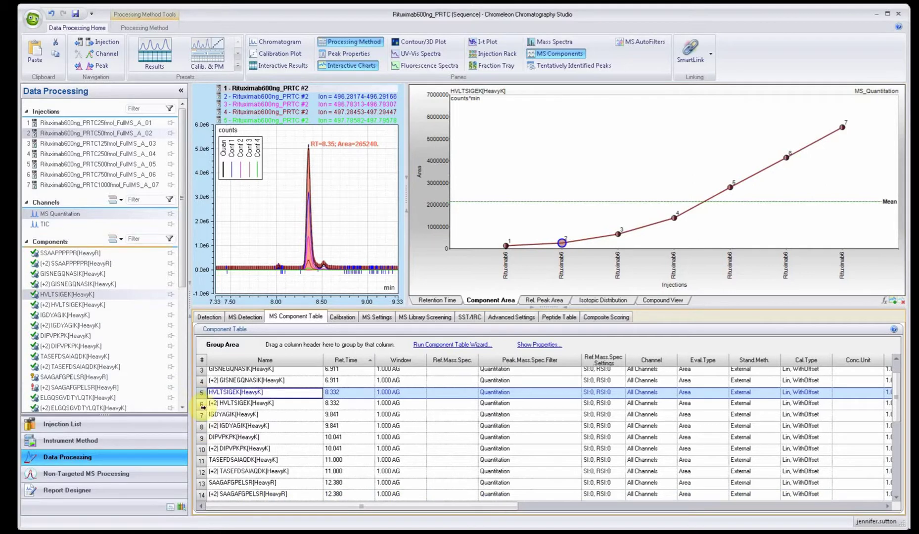
left_click(201, 414)
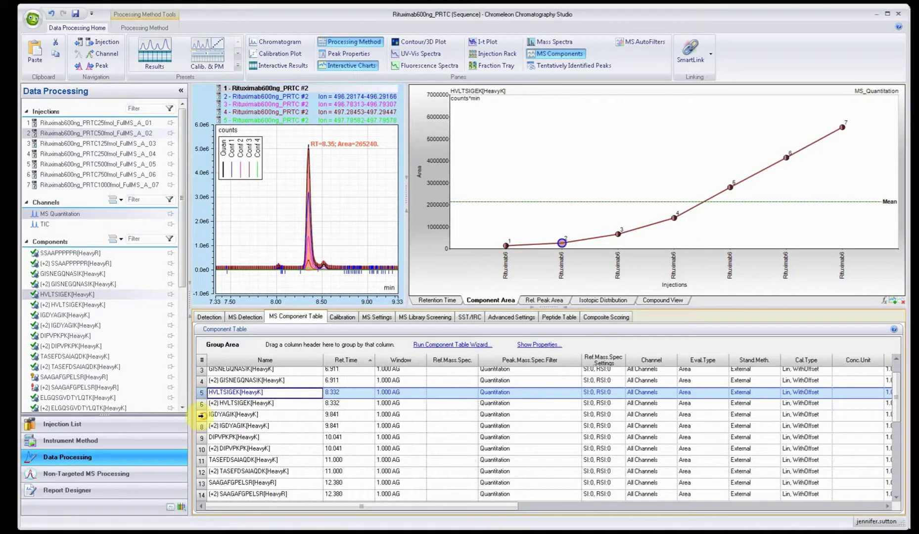